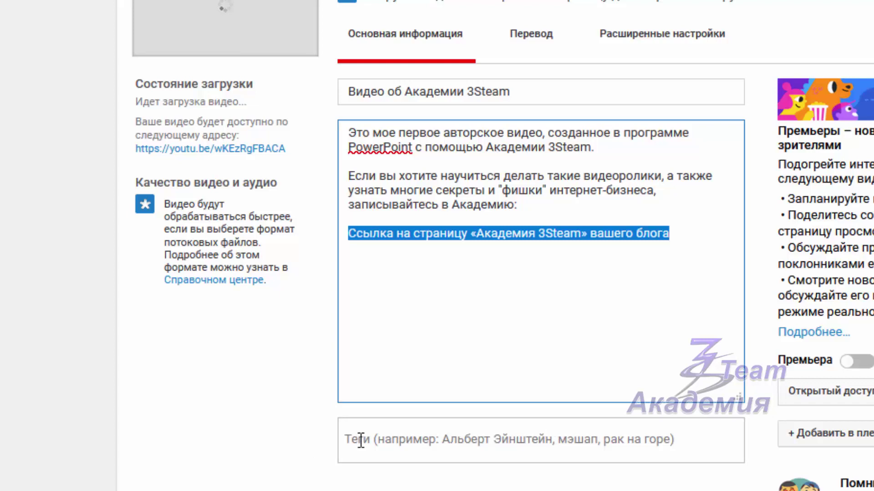
Copy the tags "Академия 3Steam, PowerPoint, видео" from the Notepad text and paste them into the video's tags field.
left_click(361, 440)
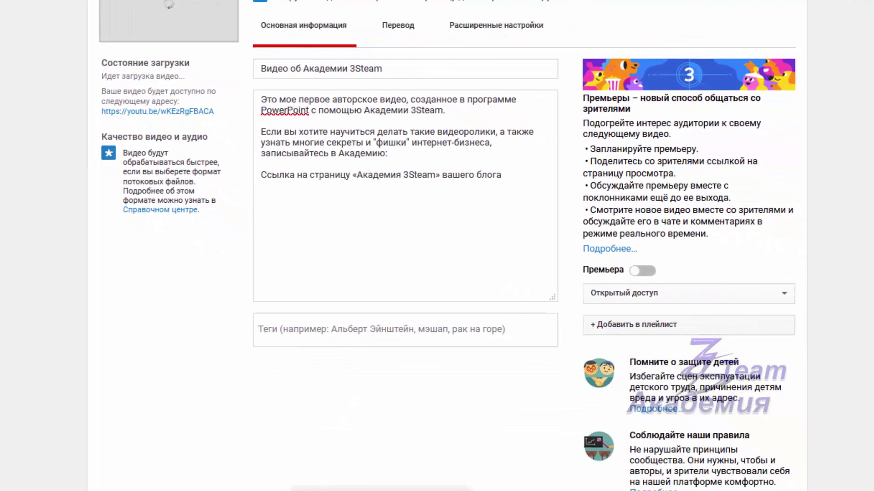
key("alt+Tab")
left_click_drag(594, 218, 790, 220)
key("ctrl+c")
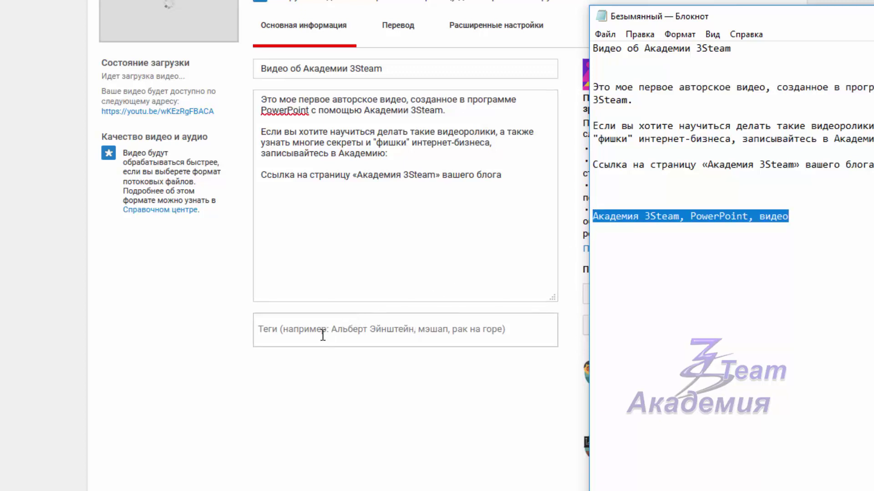
key("ctrl+shift+Left")
key("ctrl+shift+Left")
key("ctrl+shift+Left")
key("ctrl+shift+Left")
left_click(386, 343)
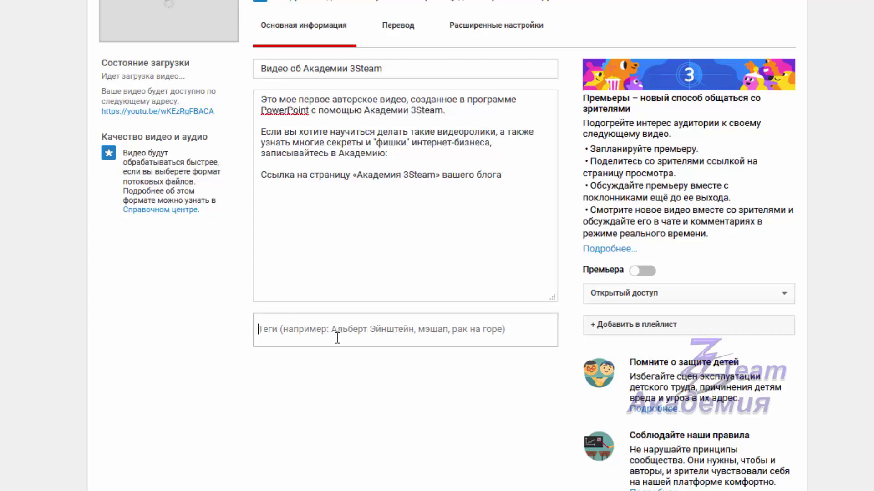
key("ctrl+v")
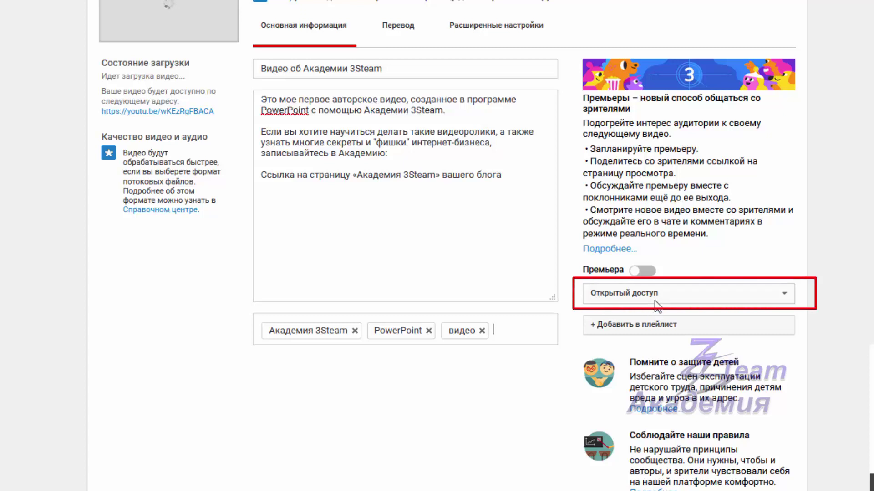
Review the access options, keeping "Открытый доступ", and make the first suggested thumbnail, the smiling woman with a thumb up, the default.
left_click(786, 296)
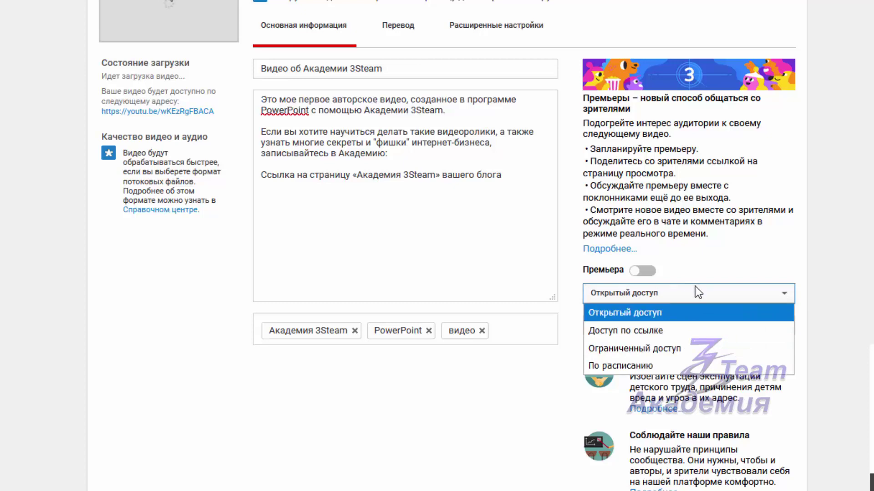
left_click(708, 263)
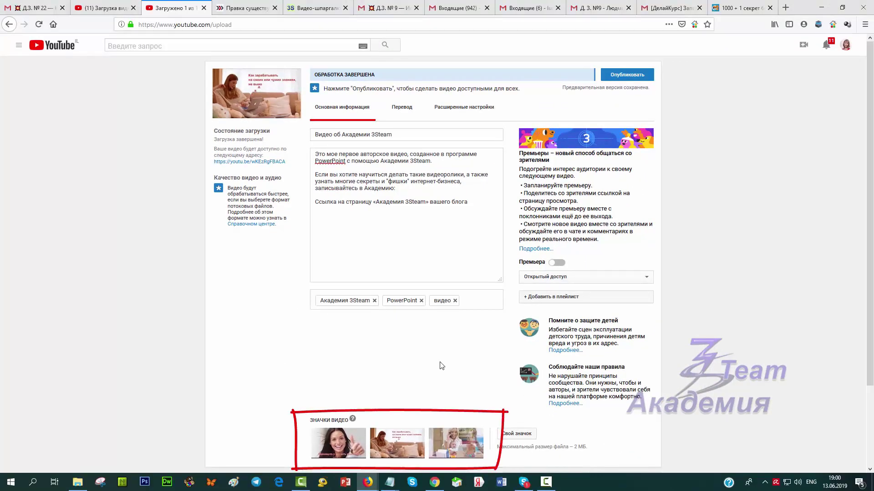
mouse_move(338, 437)
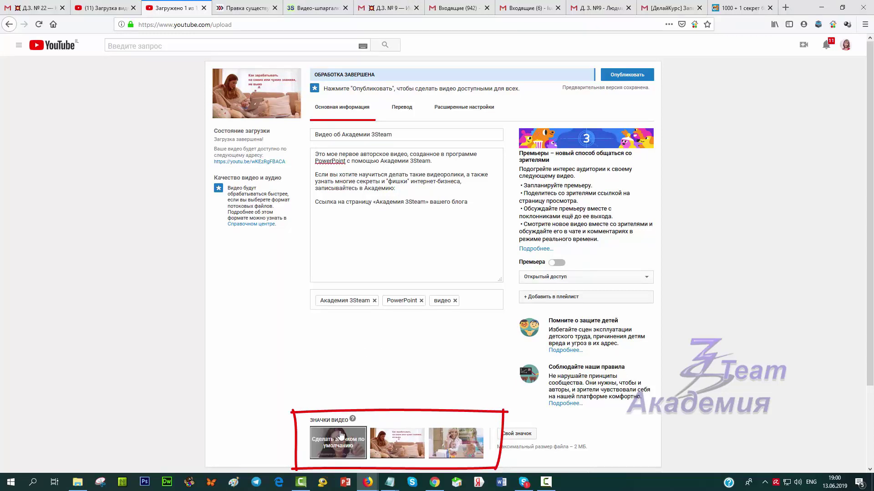
left_click(339, 441)
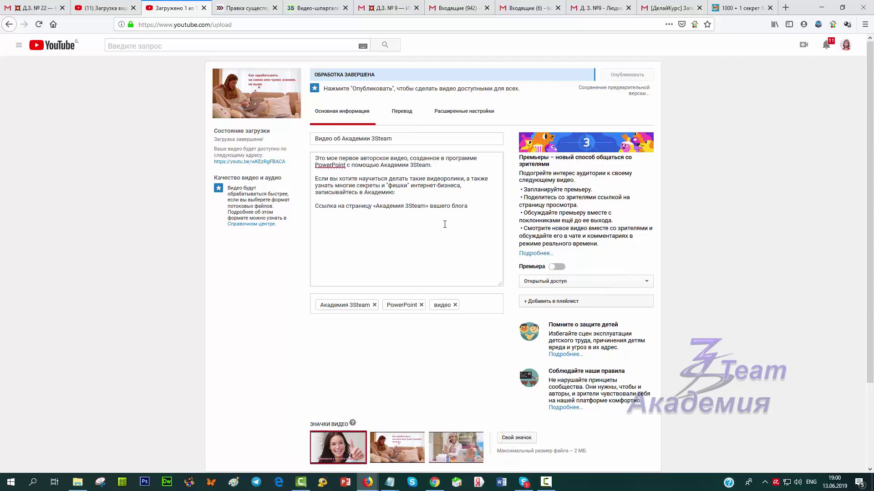
Set the video's category to "Образование" in the advanced settings.
left_click(455, 114)
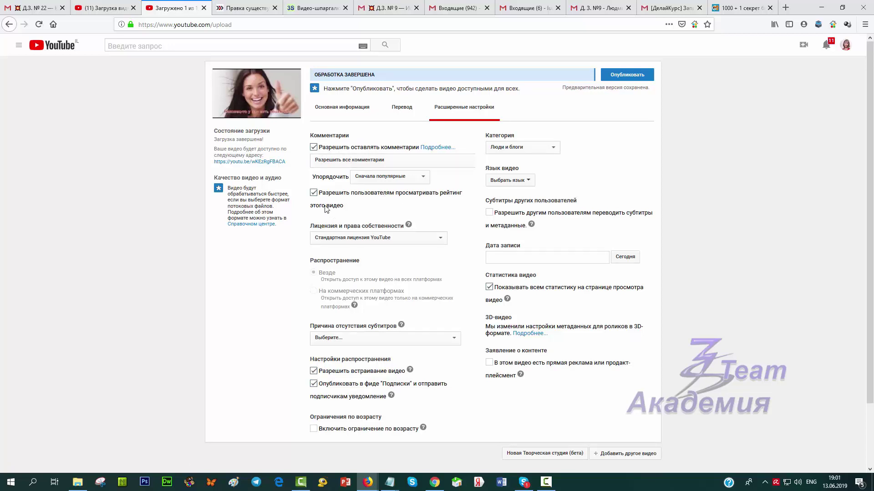
scroll(335, 332, "down", 2)
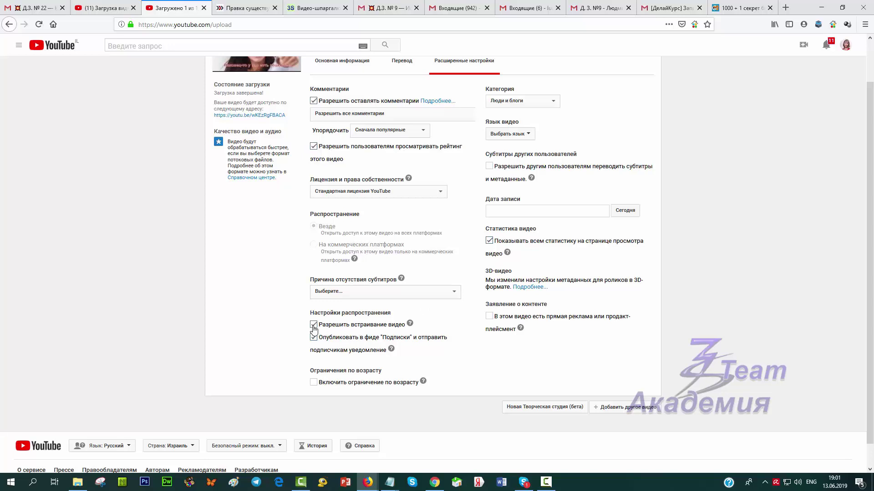
left_click(554, 102)
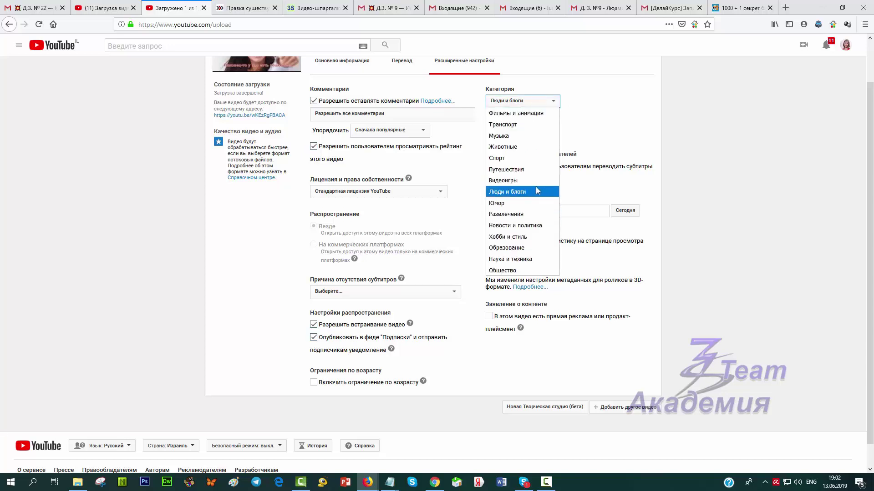
left_click(535, 250)
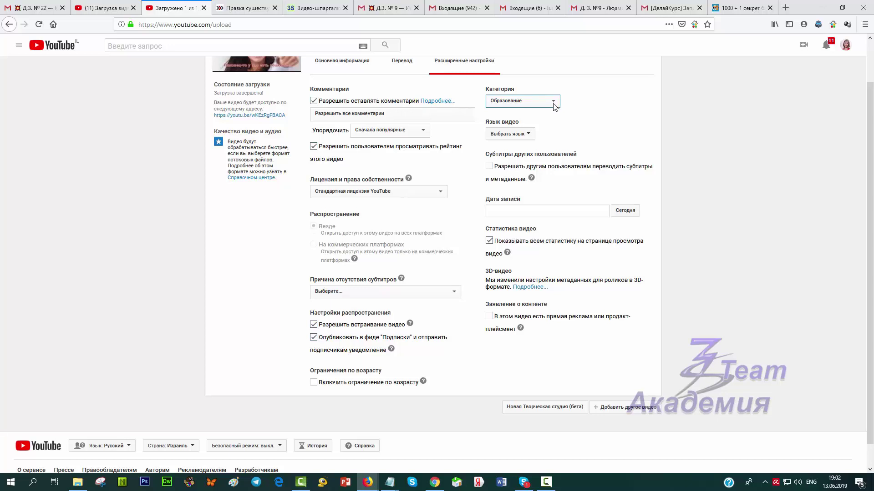
Publish the video, select its share link and open its watch page.
scroll(551, 163, "up", 2)
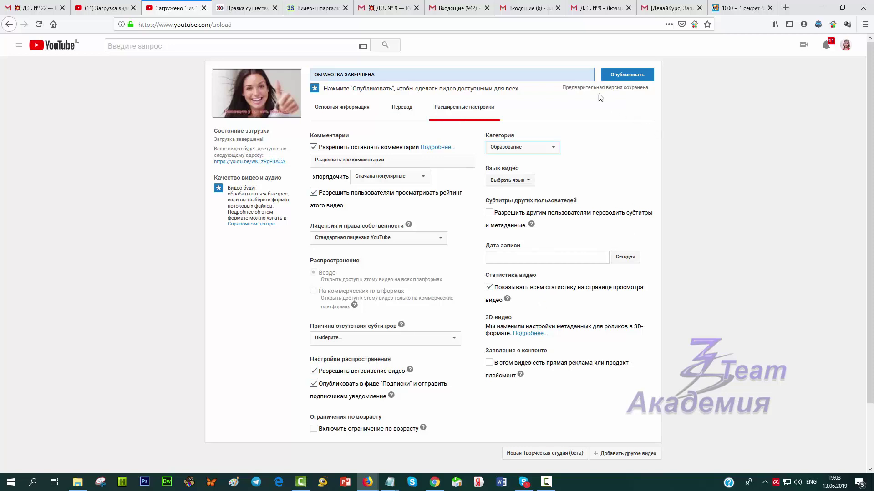
left_click(630, 76)
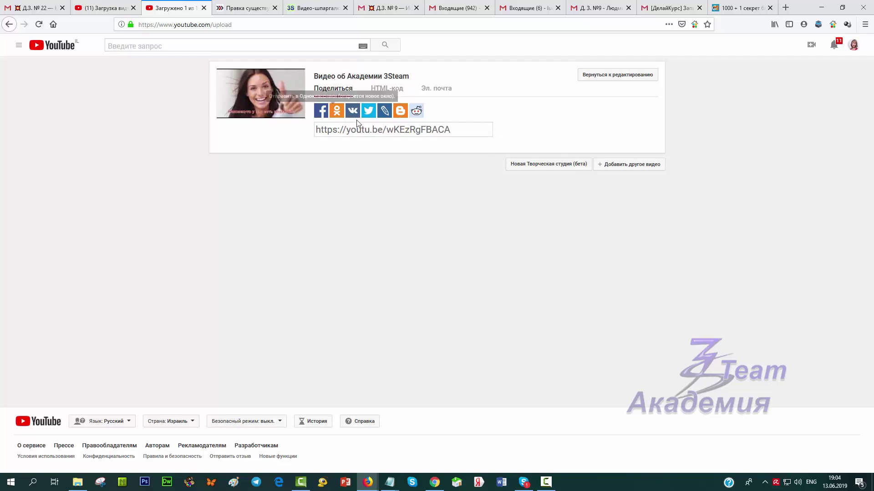
left_click_drag(450, 130, 306, 125)
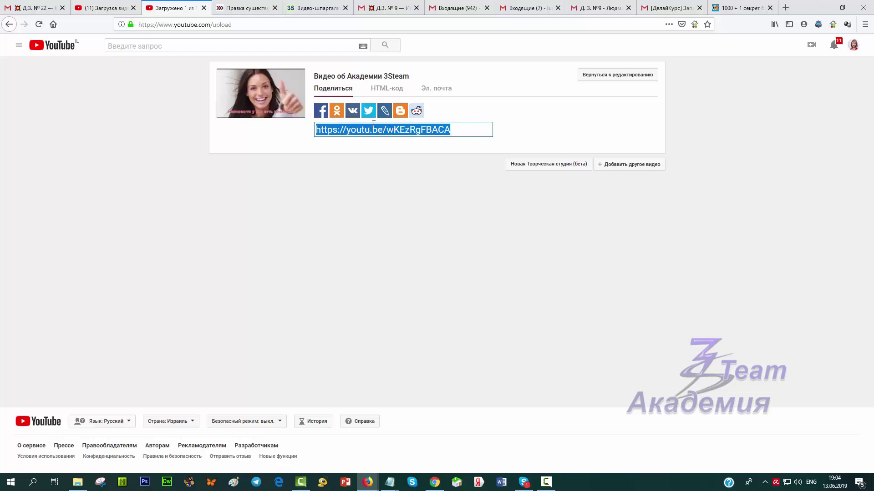
left_click(355, 78)
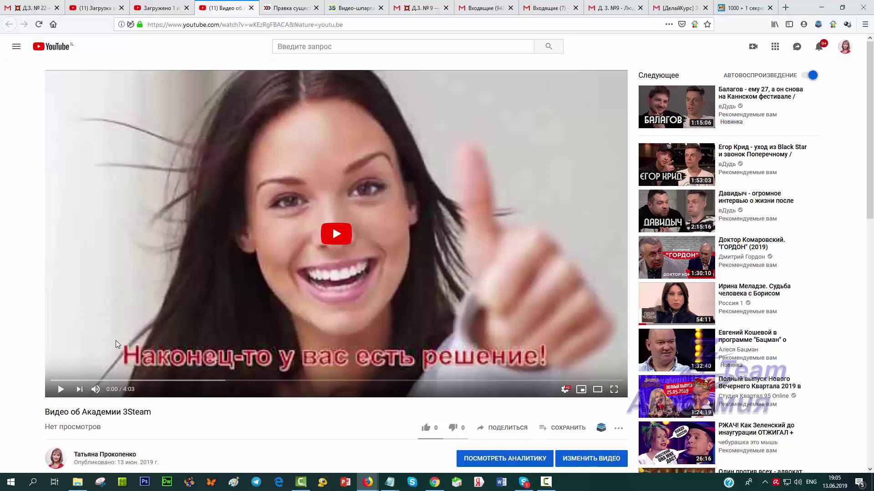
Open the published video for editing in YouTube Studio and review its title and description.
scroll(123, 338, "down", 2)
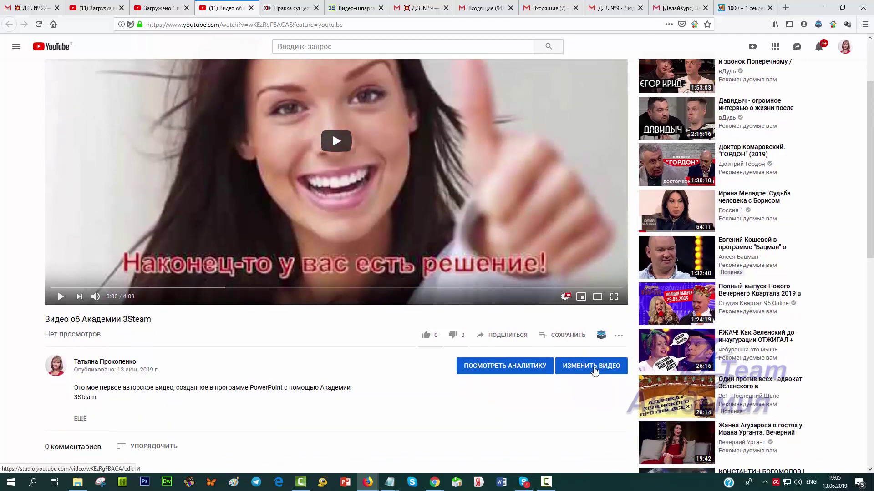
left_click(594, 371)
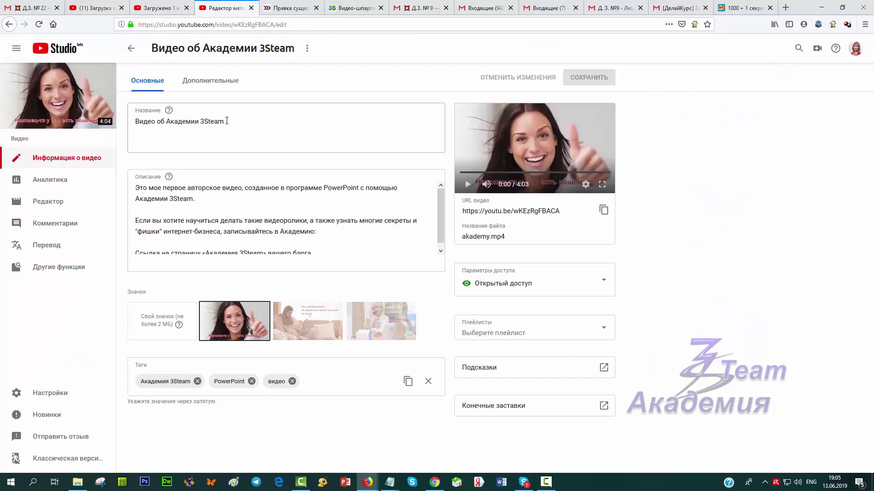
left_click_drag(137, 123, 238, 122)
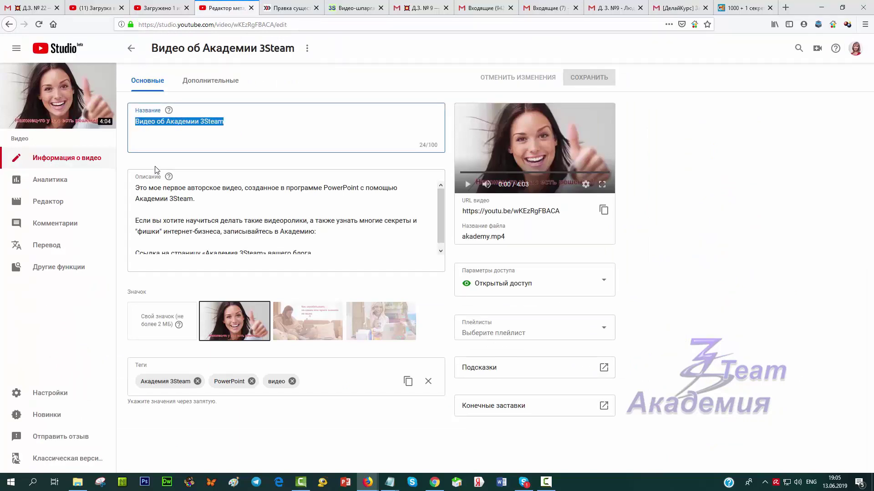
left_click_drag(135, 188, 325, 270)
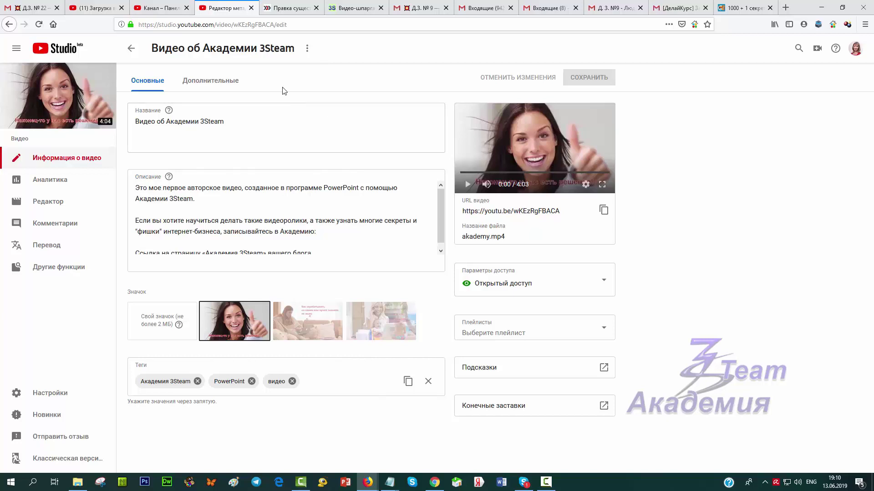
Return to the channel's video list and examine the bulk edit options for "Видео об Академии 3Steam", leaving the video deselected.
left_click(131, 50)
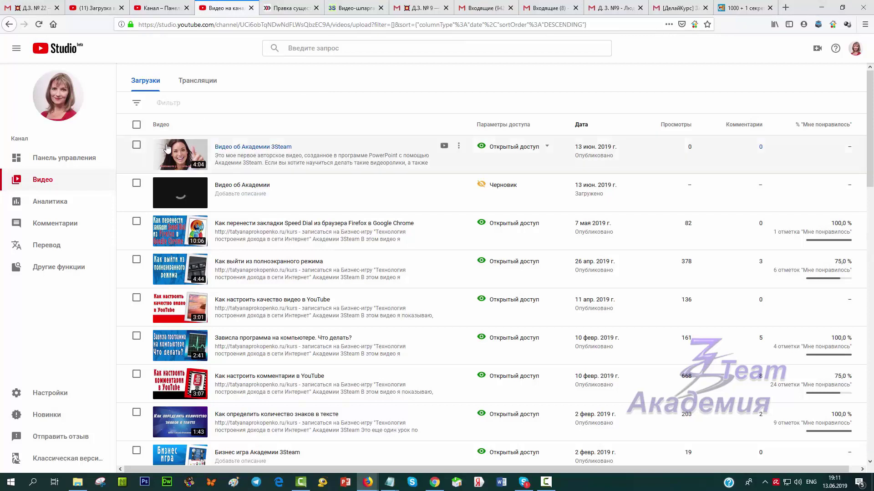
left_click(136, 146)
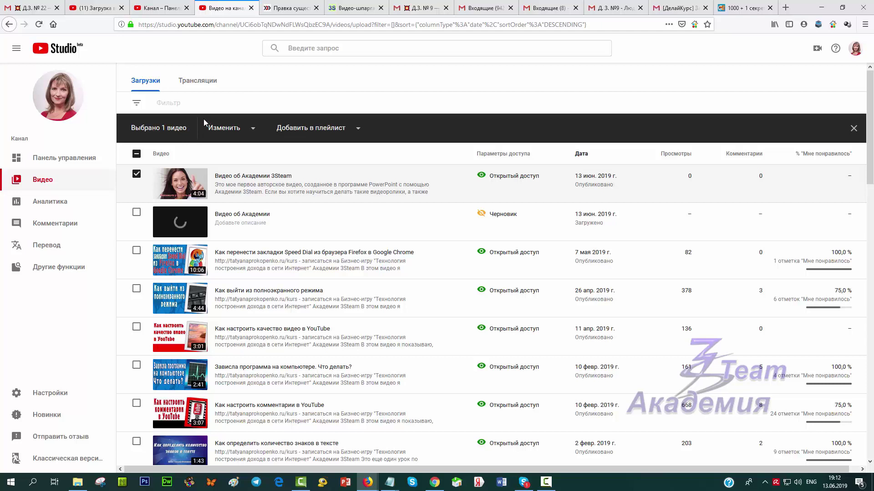
left_click(251, 132)
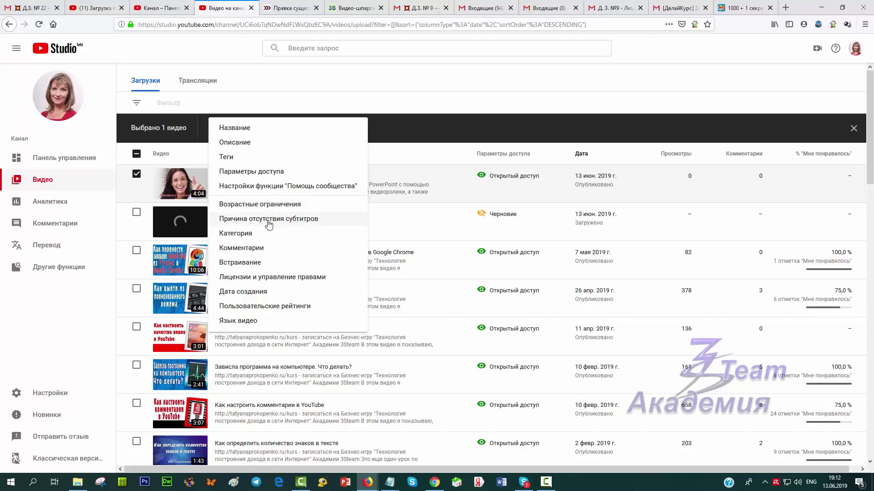
key("Escape")
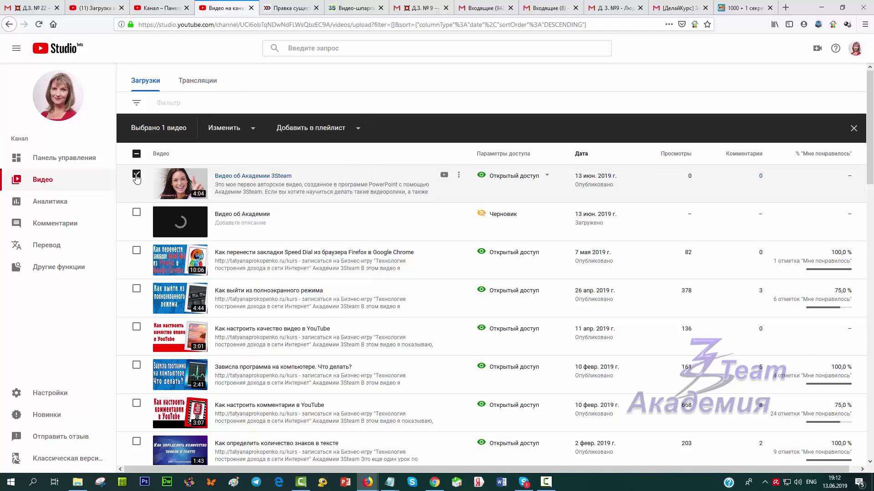
left_click(136, 178)
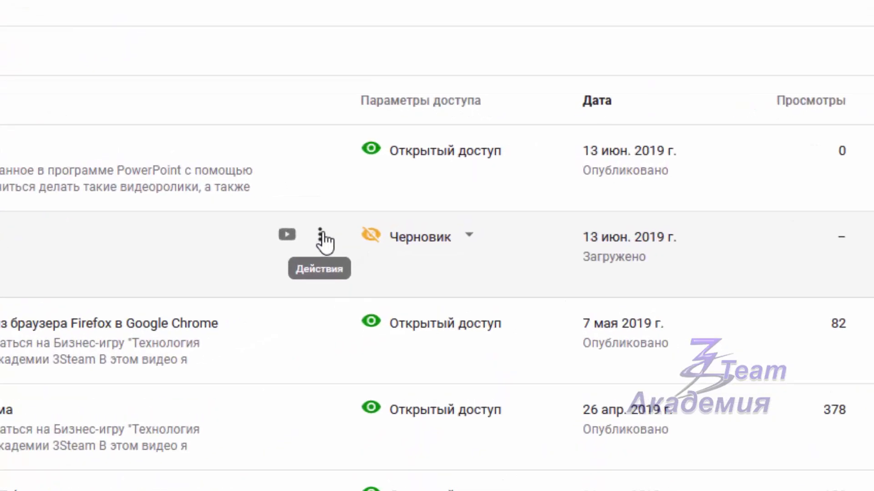
Permanently delete the draft "Видео об Академии" from the channel, acknowledging that it cannot be restored.
left_click(320, 235)
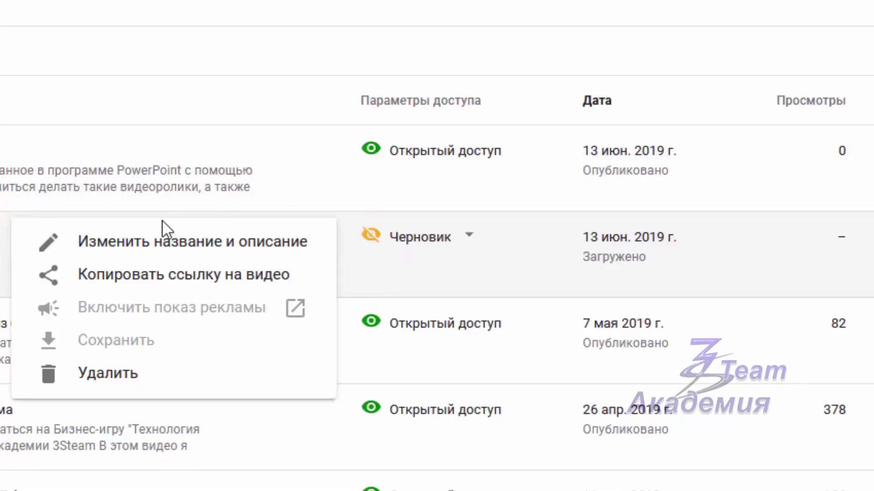
left_click(113, 373)
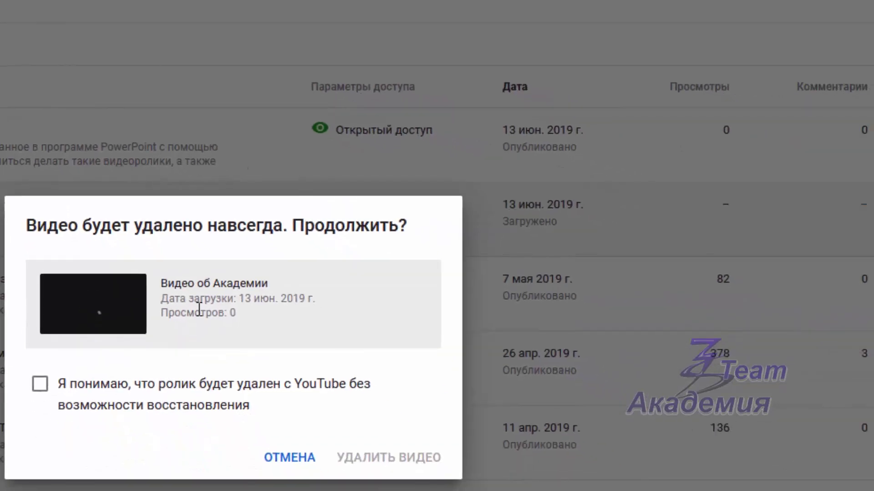
left_click(41, 386)
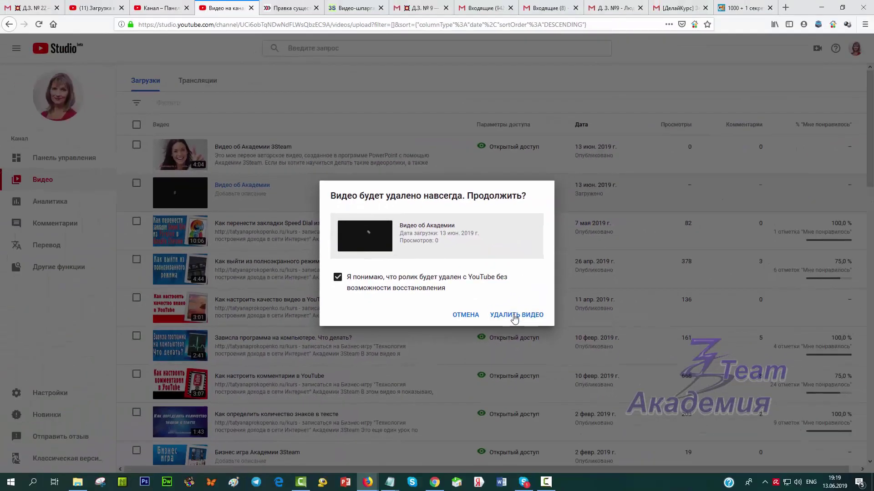
left_click(390, 459)
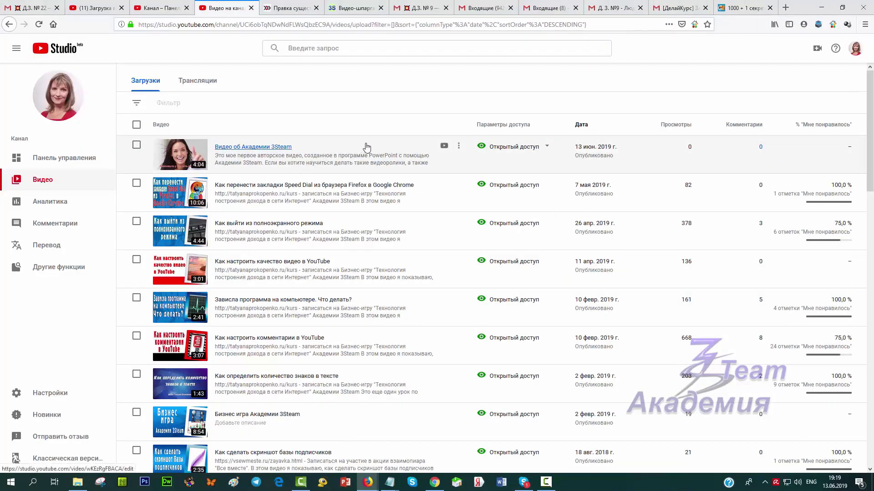
Examine the access options of "Видео об Академии 3Steam" and close them without a change.
left_click(546, 148)
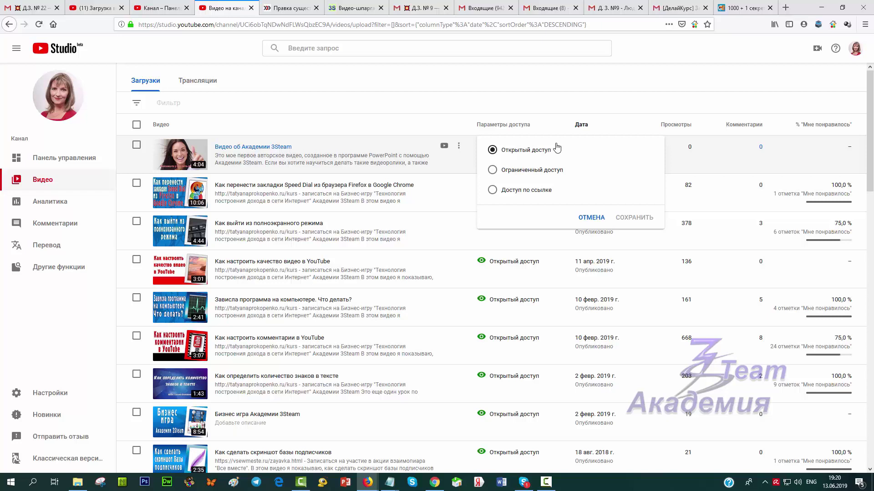
left_click(538, 104)
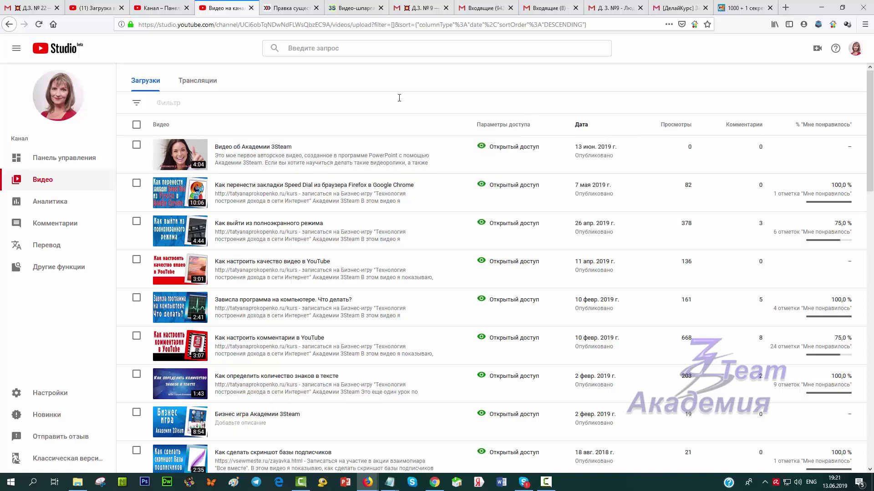